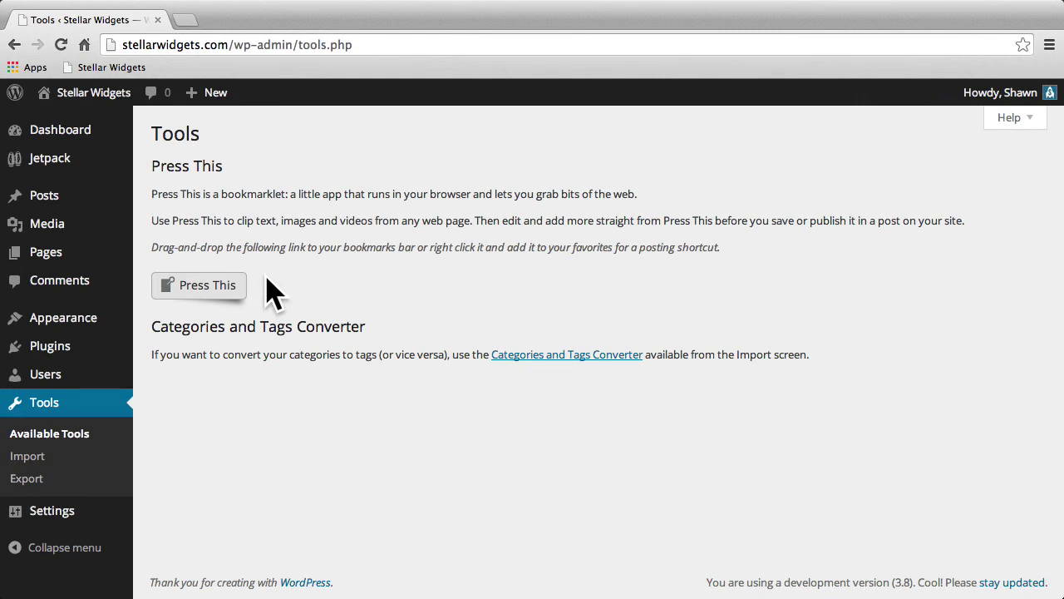
Save the Press This bookmarklet to the bookmarks bar and reveal its bookmarklet code
left_click_drag(218, 285, 218, 72)
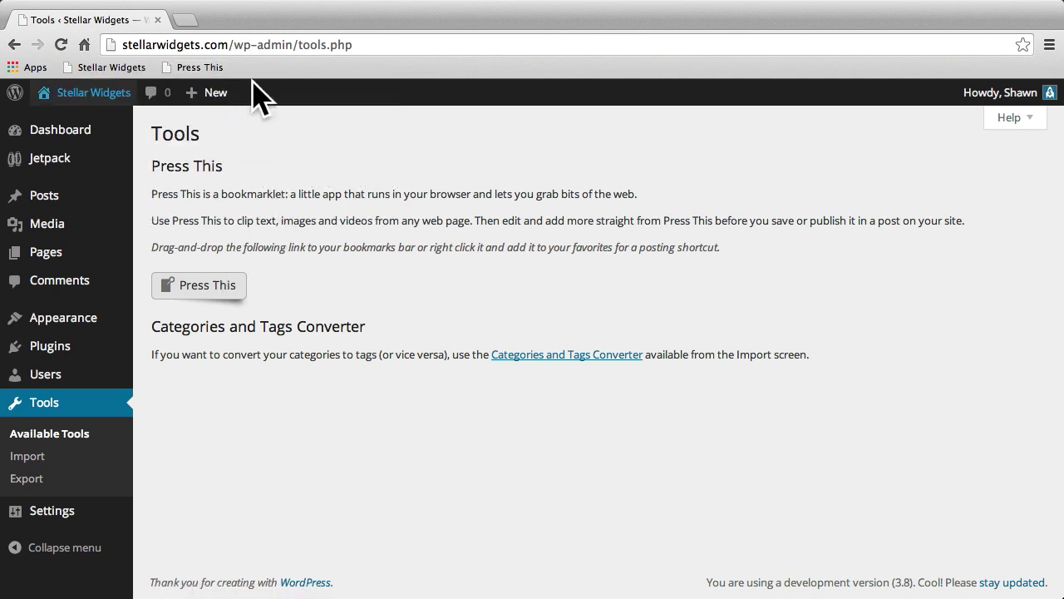
right_click(221, 285)
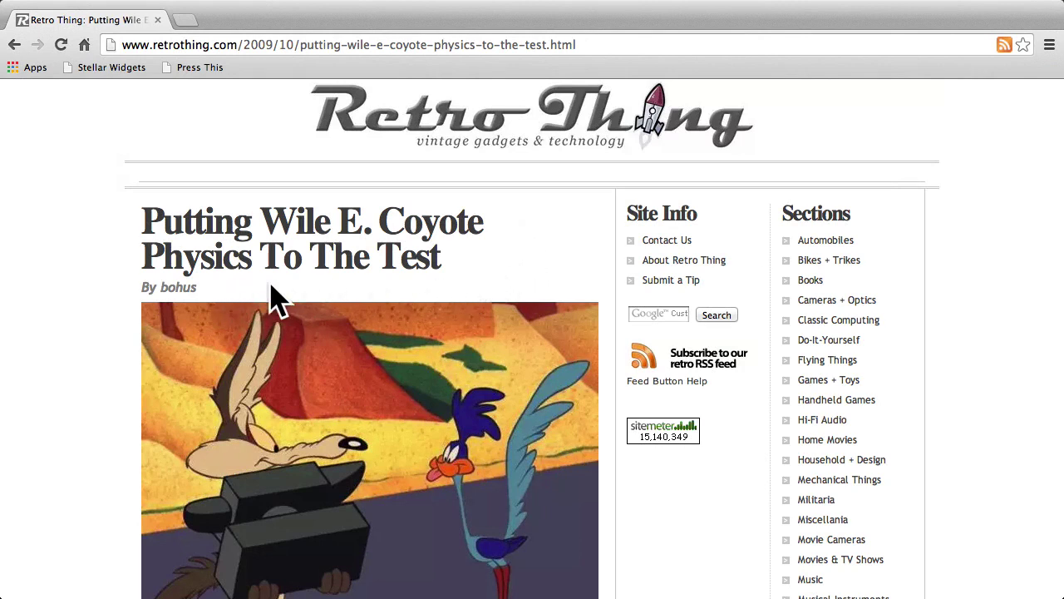
Select the Retro Thing article's first paragraph and clip it into a new Press This post
scroll(427, 291, "down", 4)
scroll(309, 285, "down", 3)
mouse_move(410, 459)
left_mouse_down()
mouse_move(219, 422)
mouse_move(141, 381)
left_mouse_up()
left_click(199, 69)
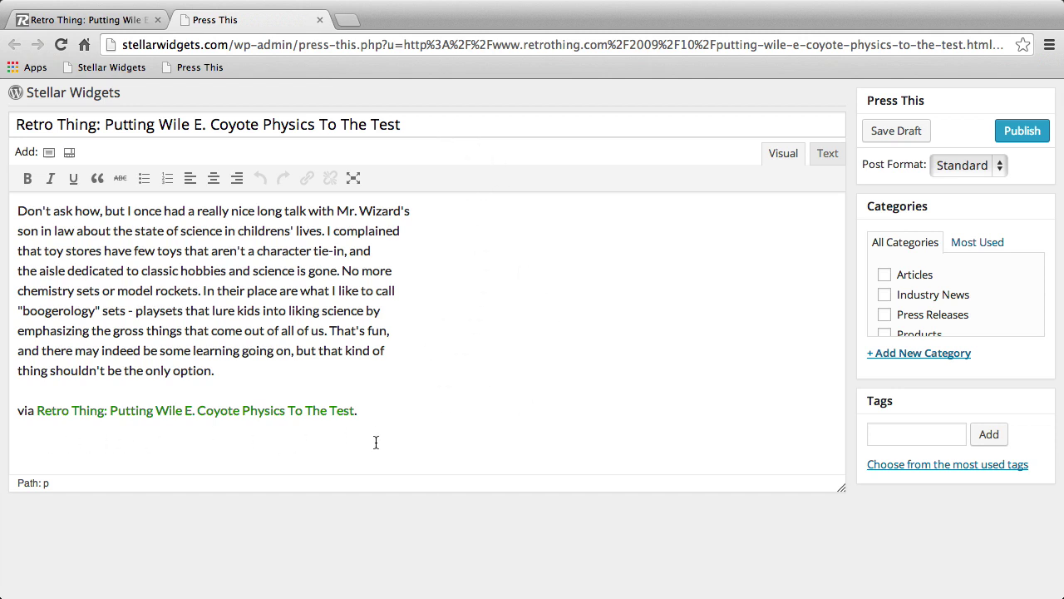
Insert the Coyote cartoon image from the article into the post
left_click(49, 152)
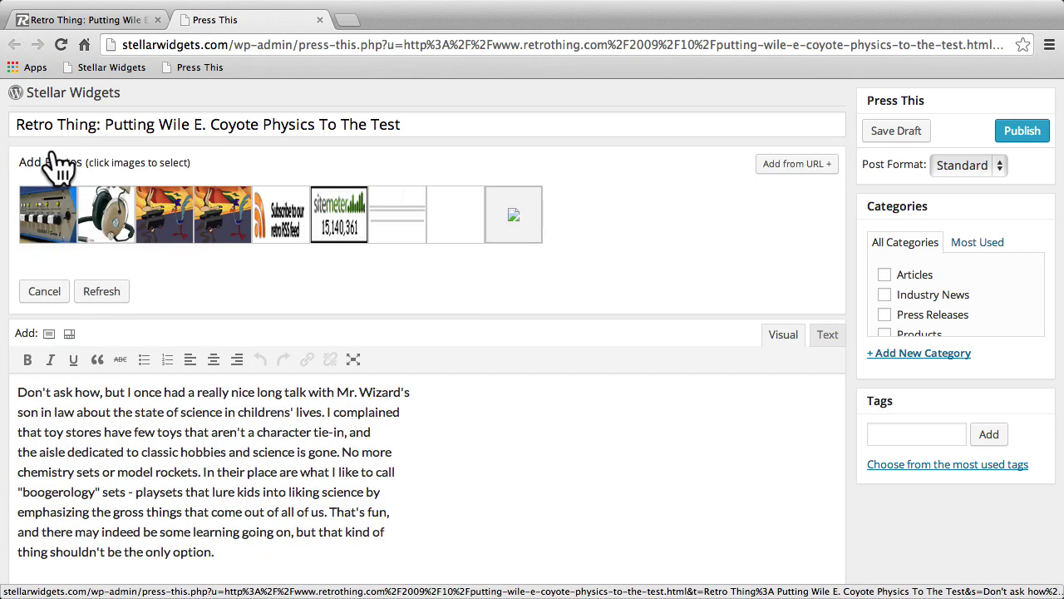
left_click(163, 223)
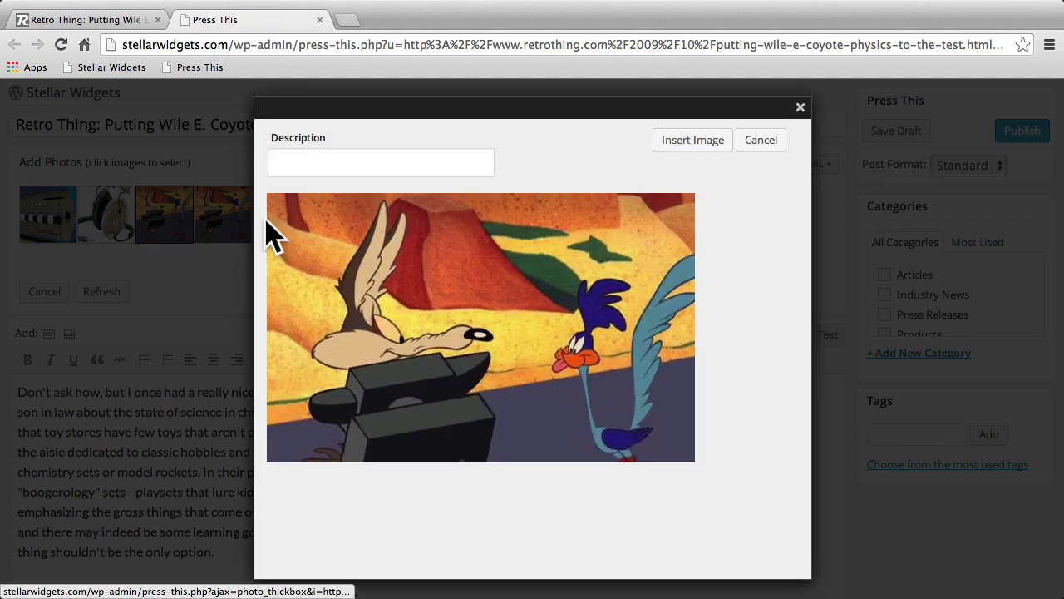
left_click(708, 138)
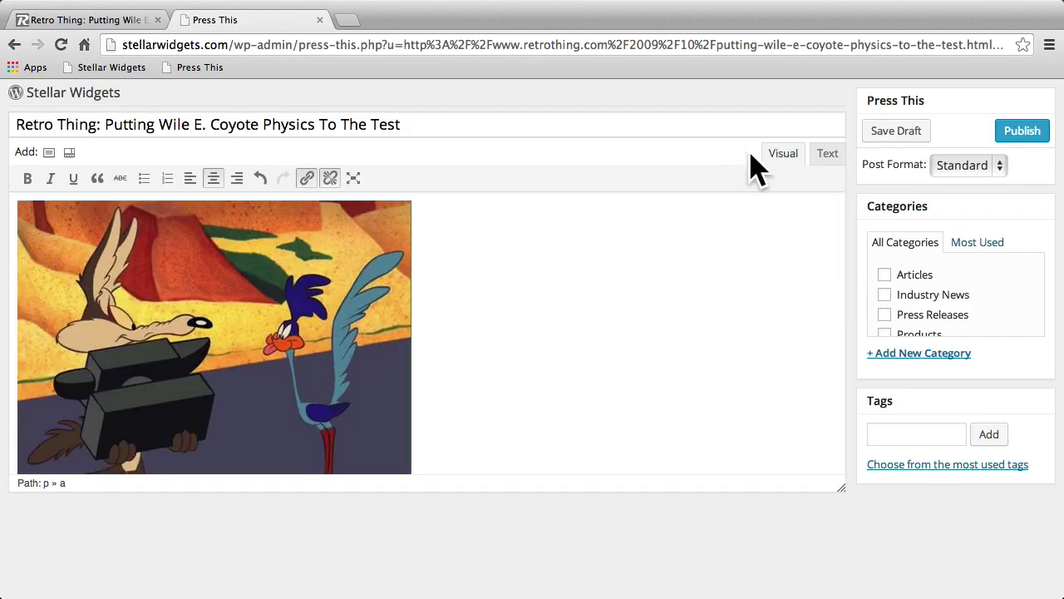
File the post under Articles, set the Aside post format, and publish it
left_click(920, 277)
left_click(980, 167)
key("Escape")
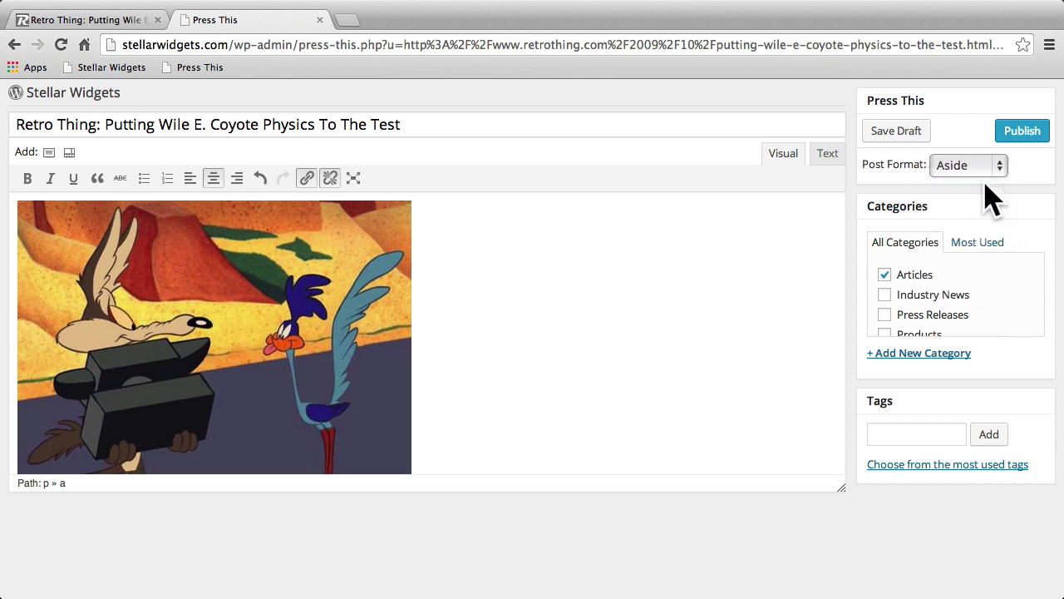
left_click(1025, 136)
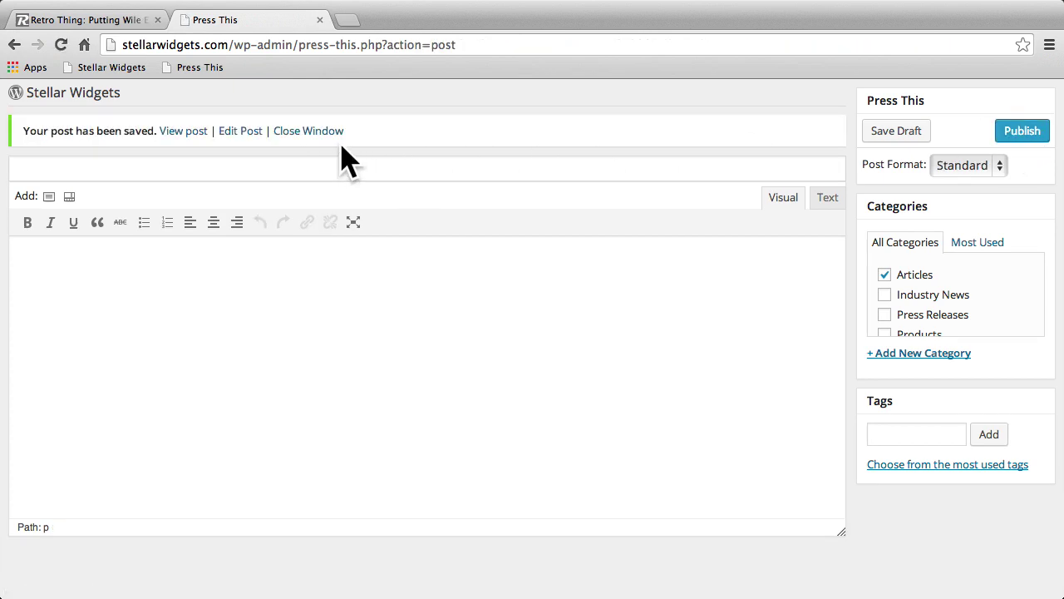
View the published Retro Thing post and scroll through its live page
left_click(181, 132)
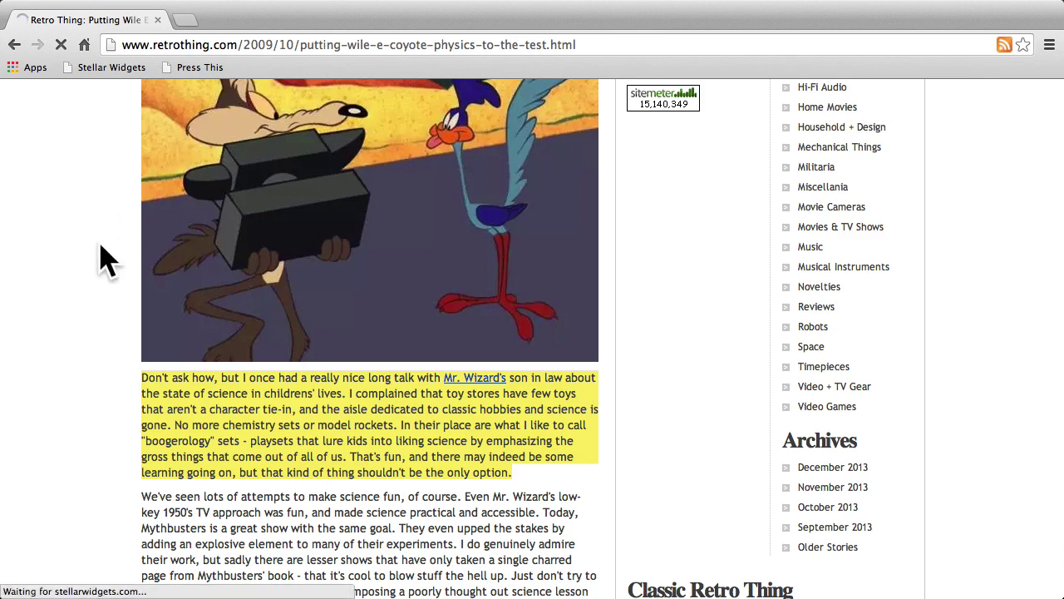
scroll(226, 416, "down", 1)
scroll(226, 416, "down", 4)
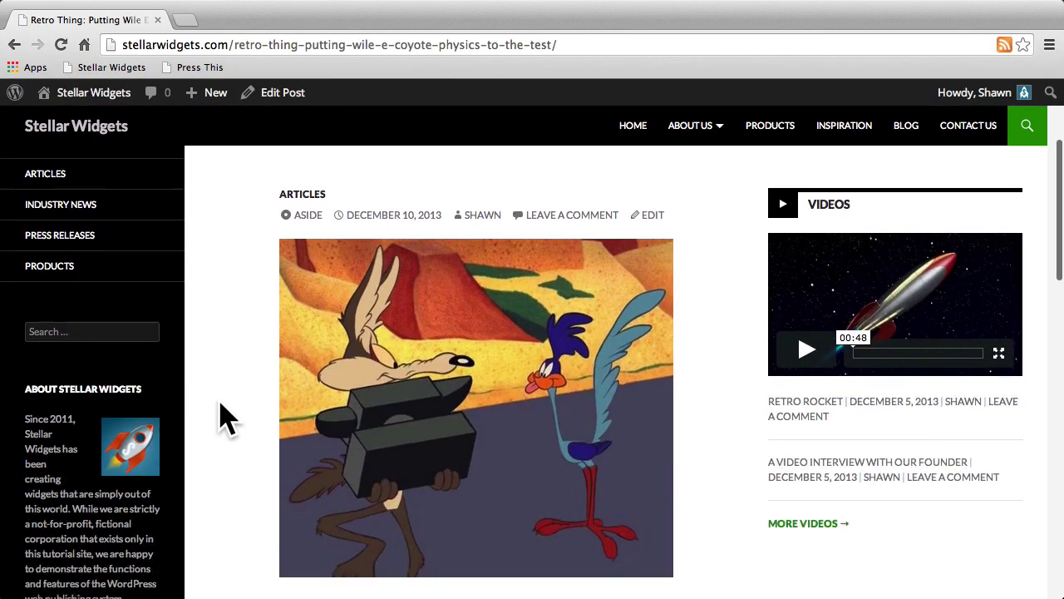
scroll(226, 420, "down", 5)
scroll(226, 420, "down", 3)
scroll(226, 420, "down", 1)
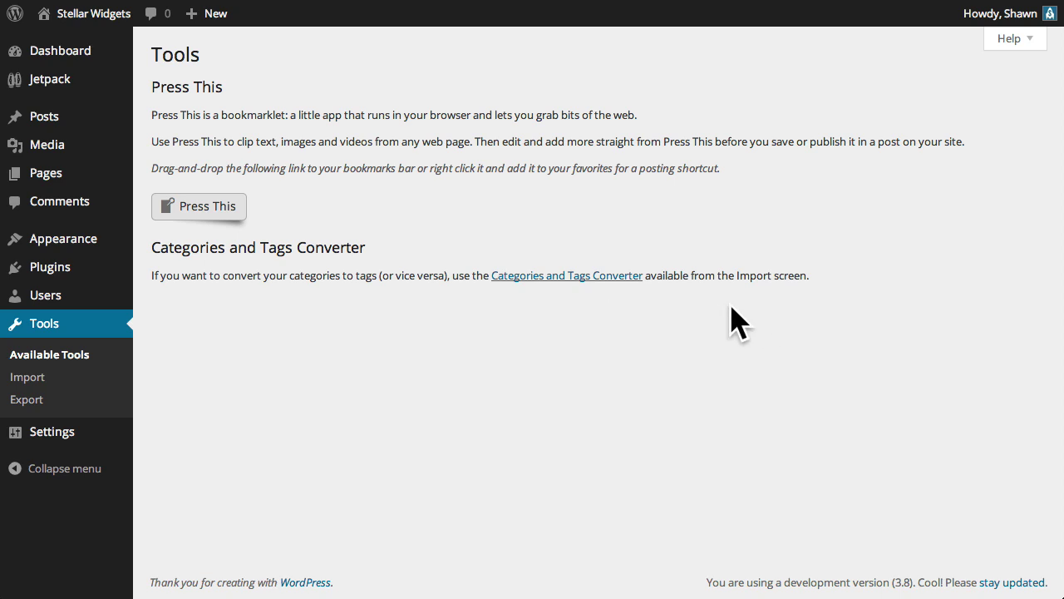
Go to the Tools > Import page
left_click(87, 377)
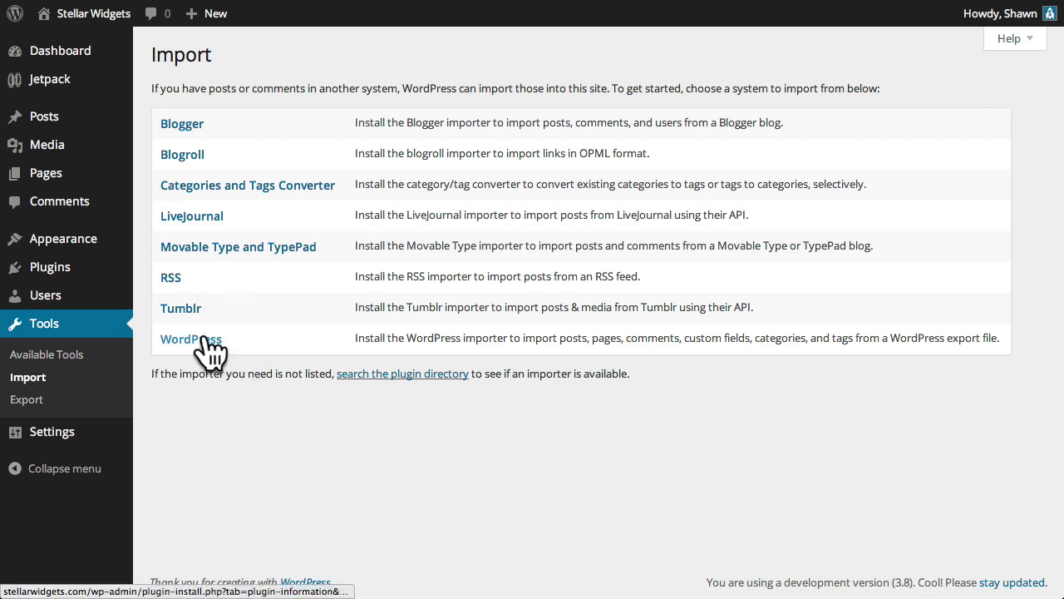
Review the WordPress importer's details and installation steps, then go to Export
left_click(204, 339)
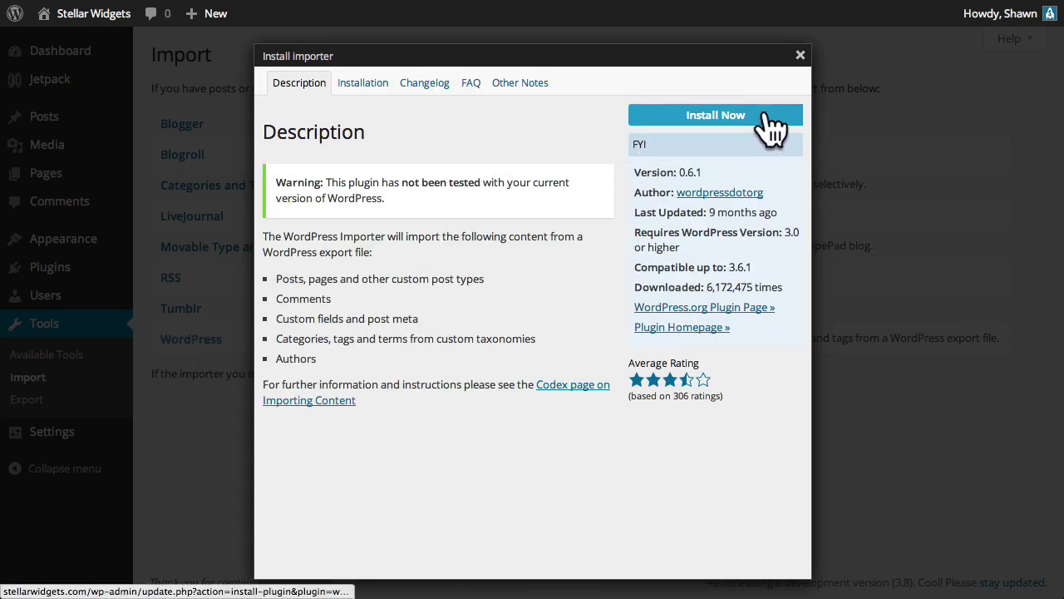
left_click(373, 93)
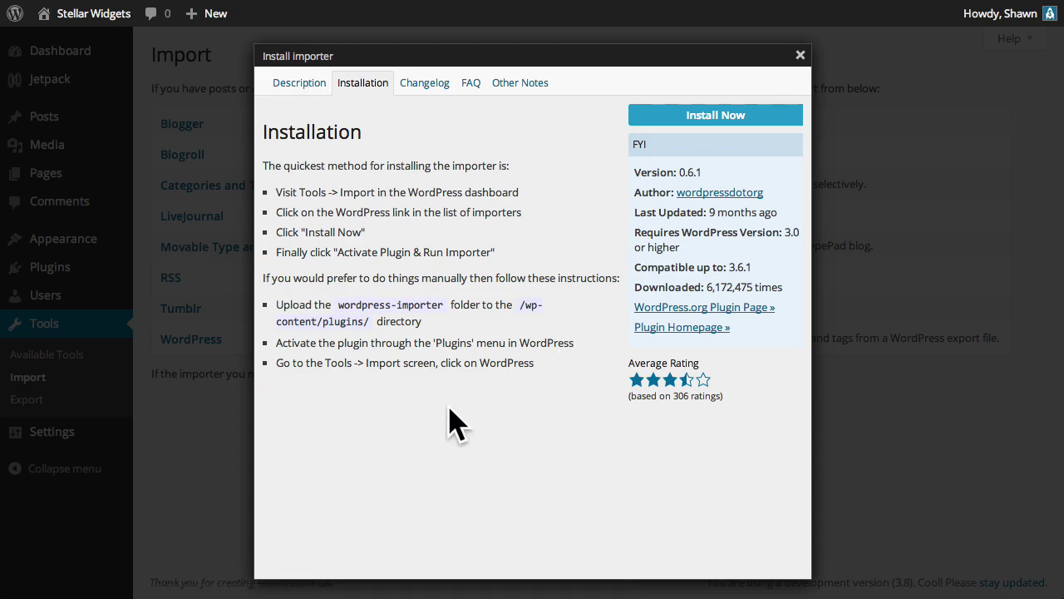
left_click(799, 56)
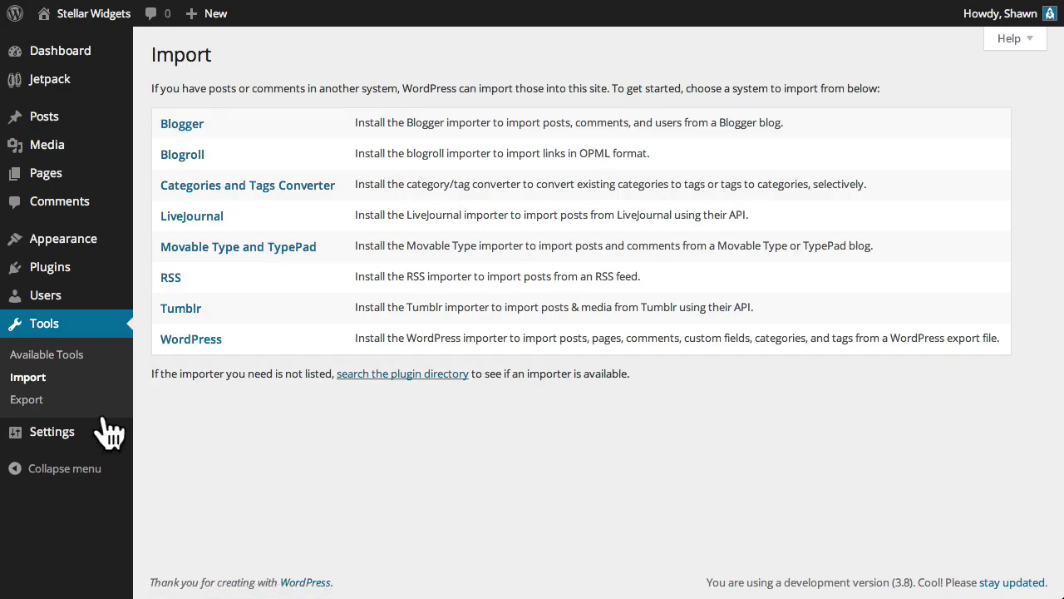
left_click(37, 400)
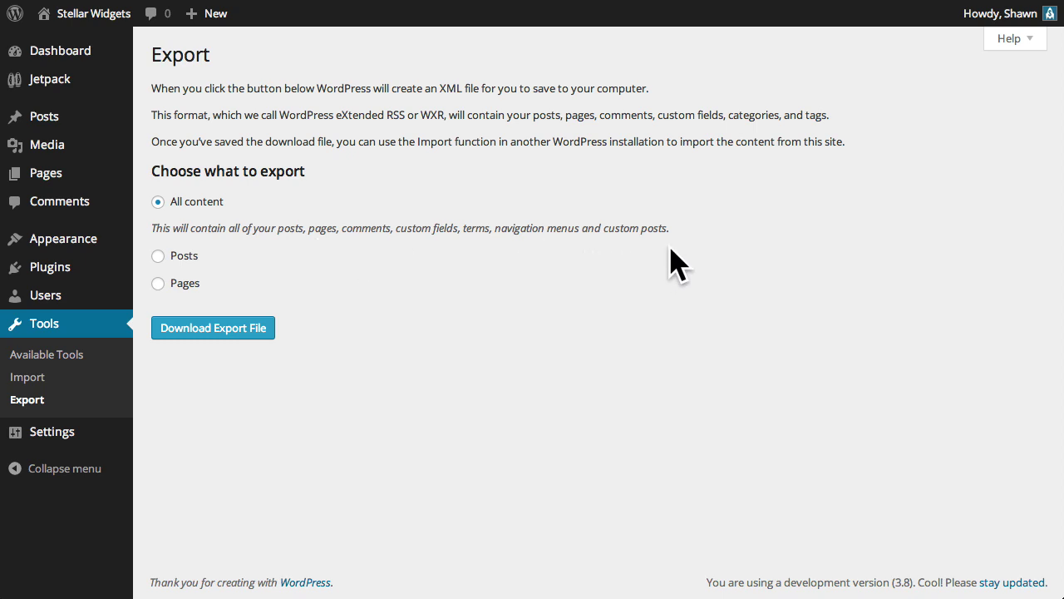
Check Posts' category and author filters, keeping all, then choose to export Pages only
left_click(186, 257)
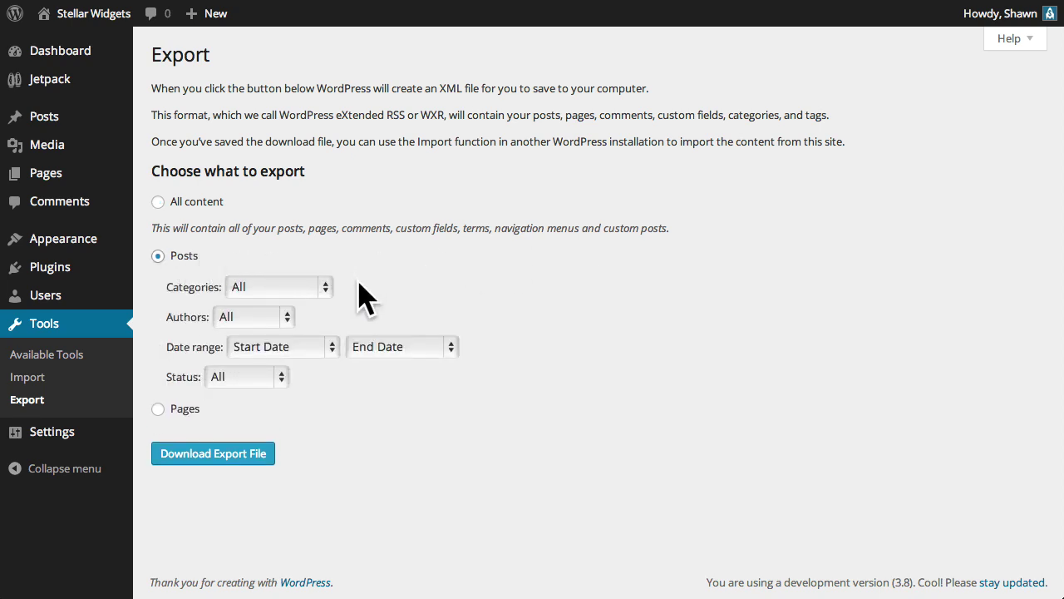
left_click(321, 286)
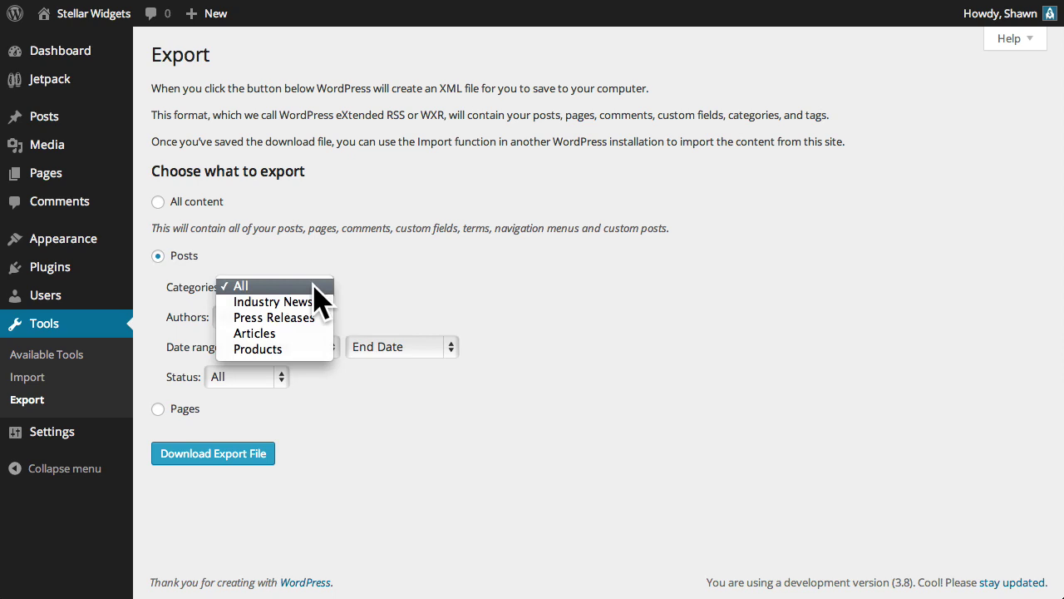
left_click(372, 291)
left_click(274, 318)
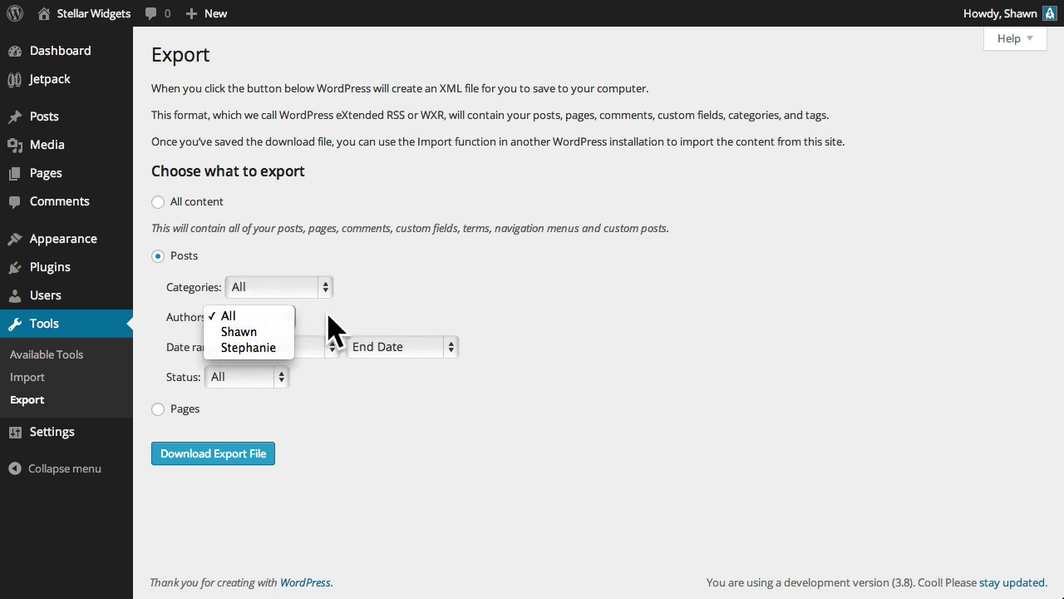
left_click(328, 319)
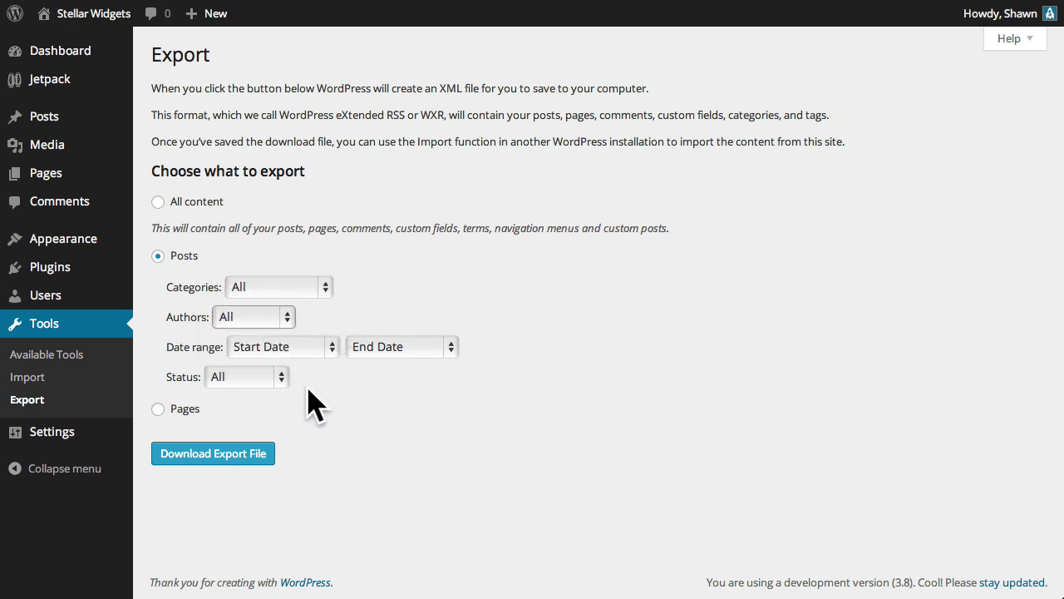
left_click(178, 409)
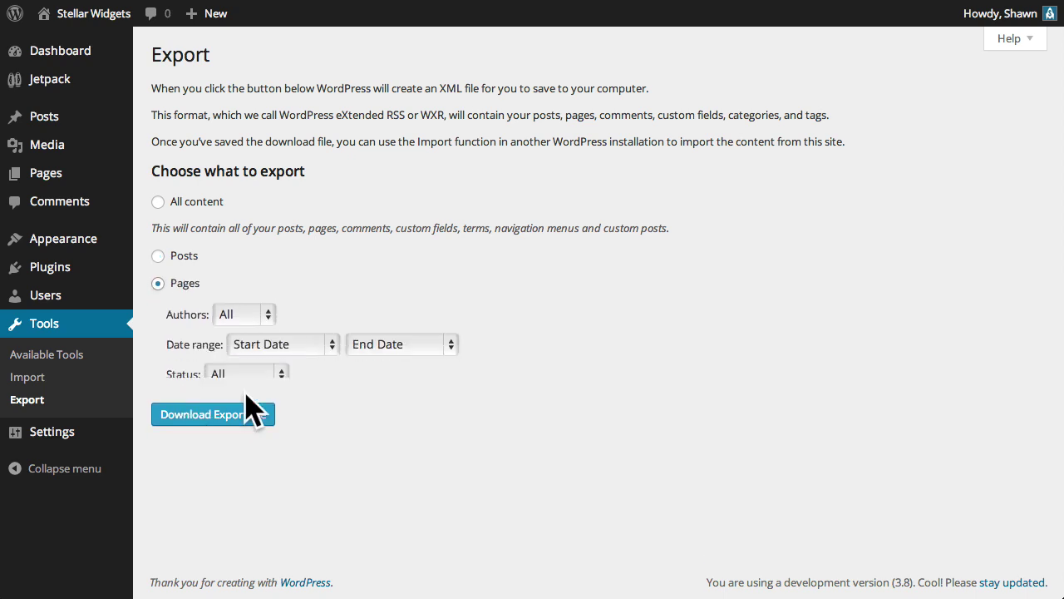